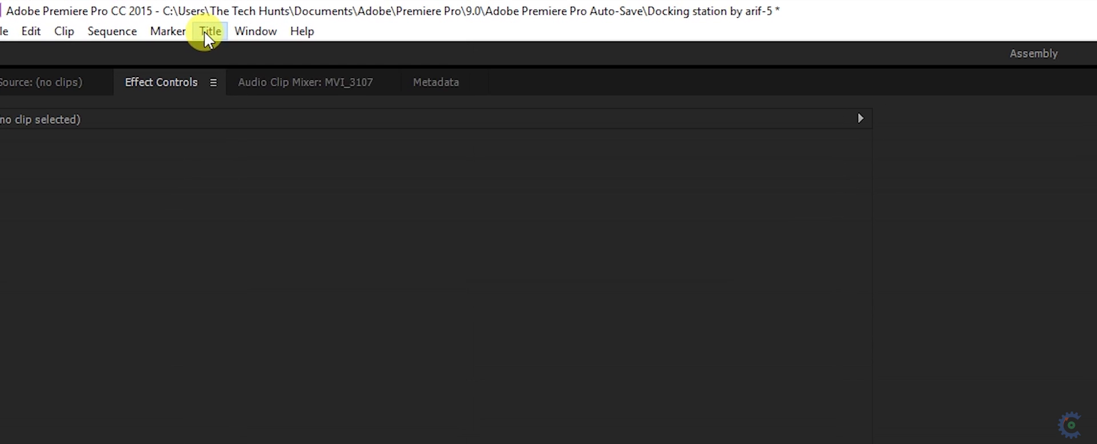
Create a new Default Still title named 'Dell docking station title'.
click(207, 36)
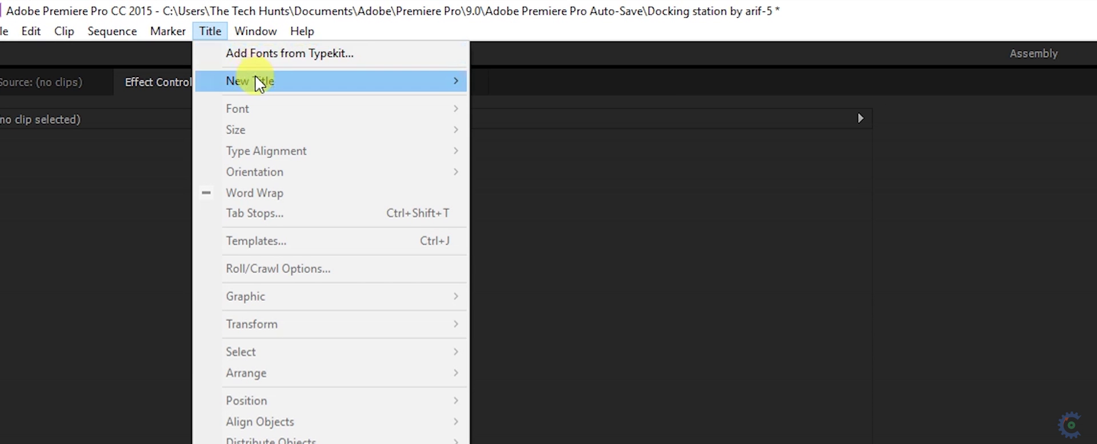
mouse_move(257, 81)
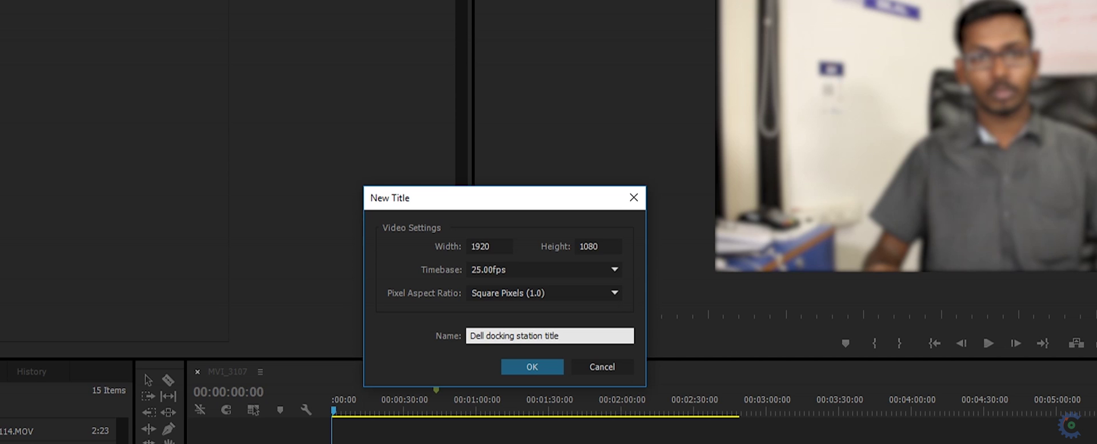
key(Return)
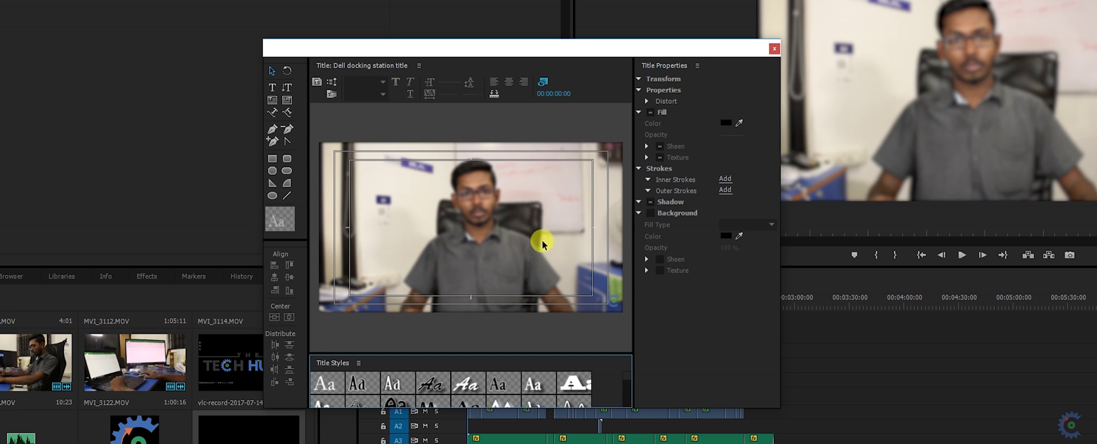
Draw a white 1469.8 × 161.6 rectangle across the lower title and start a text box on it.
click(272, 159)
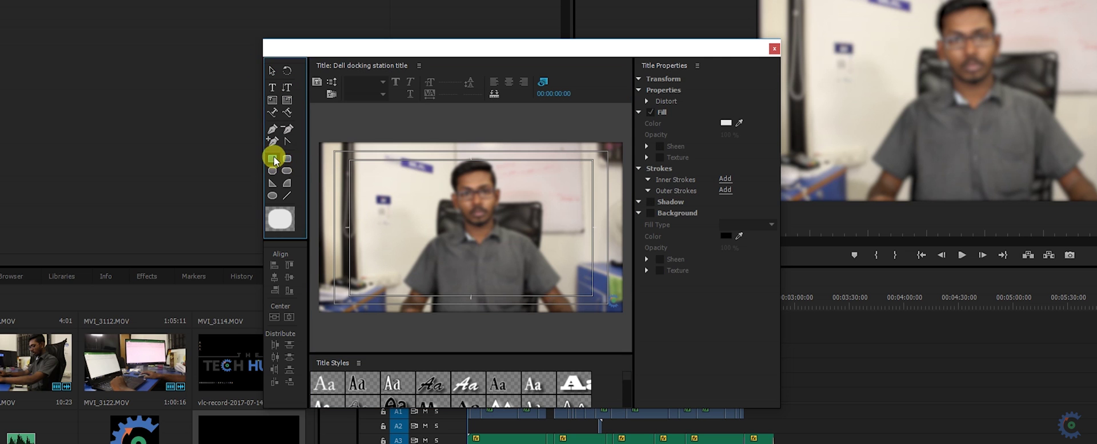
drag(356, 271, 593, 295)
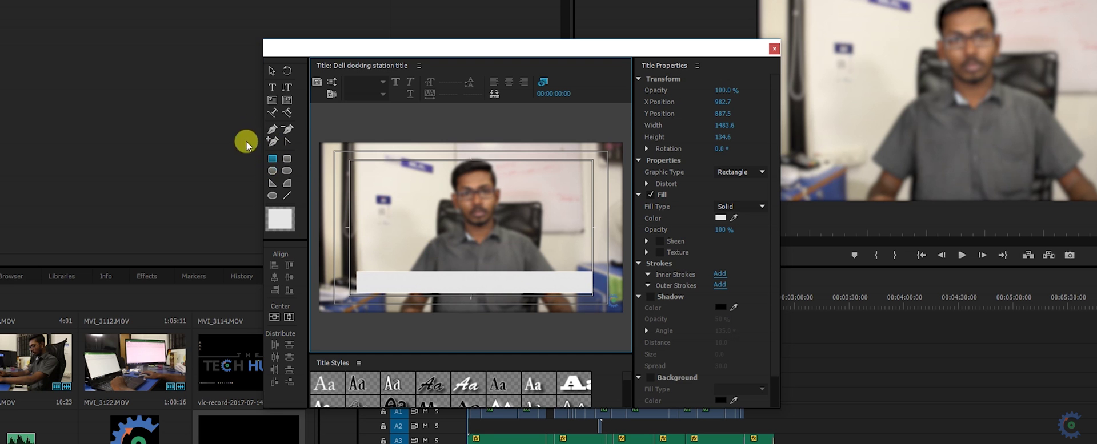
click(273, 87)
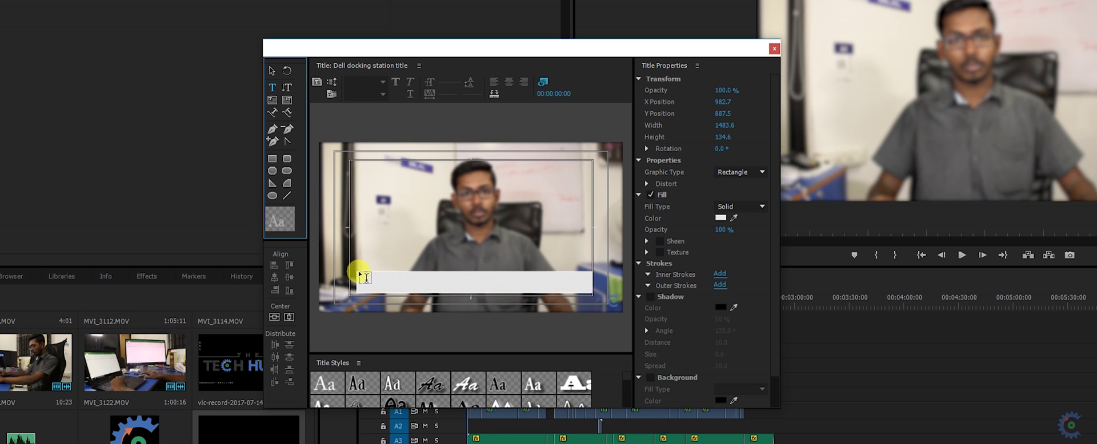
click(537, 280)
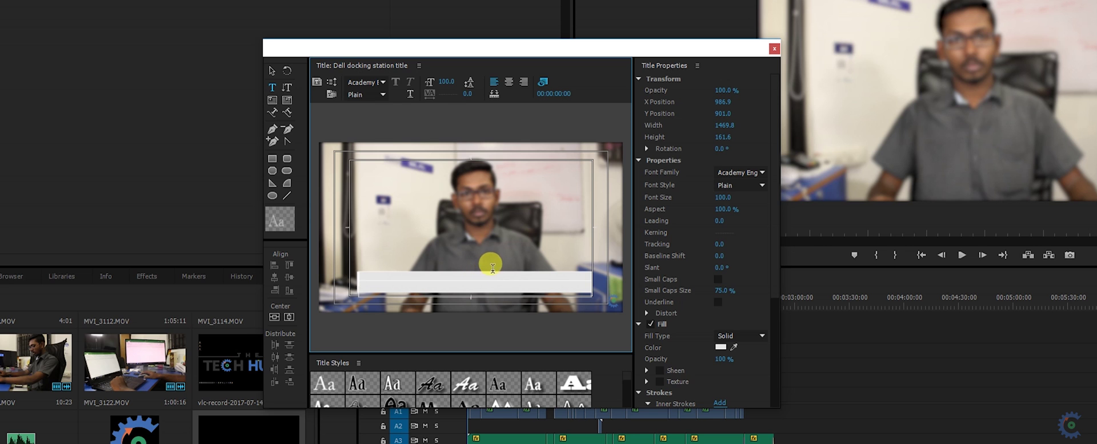
Centre-align the title text on the white bar and bring up its fill colour.
click(509, 81)
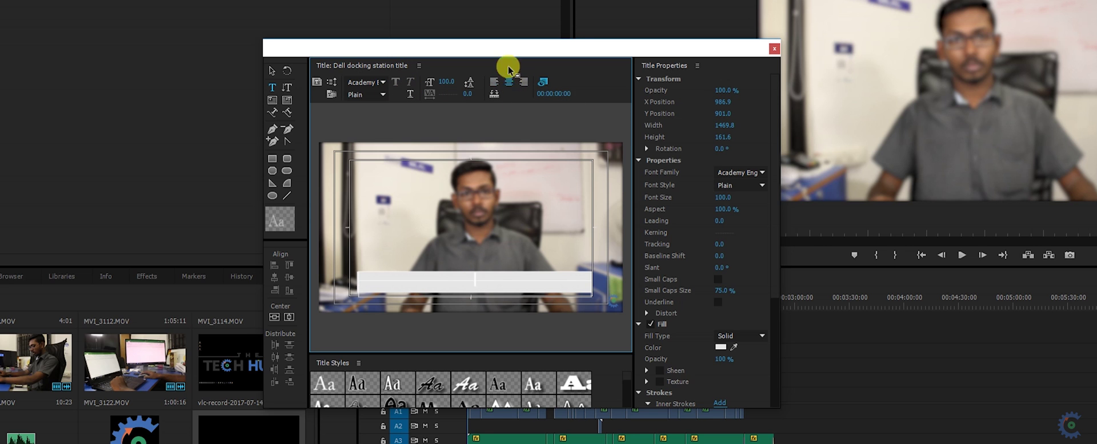
click(477, 273)
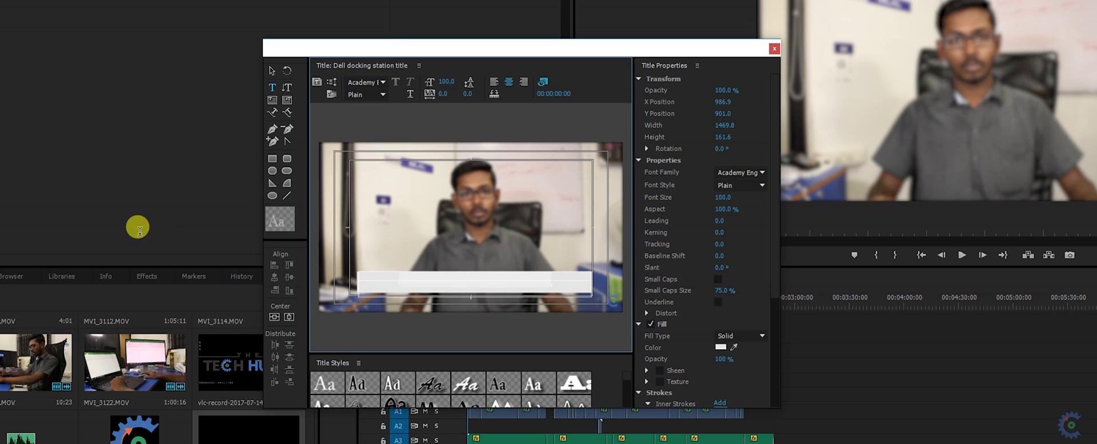
click(721, 350)
Make the 'Docking station installation' text fill black (000000).
drag(558, 190, 411, 118)
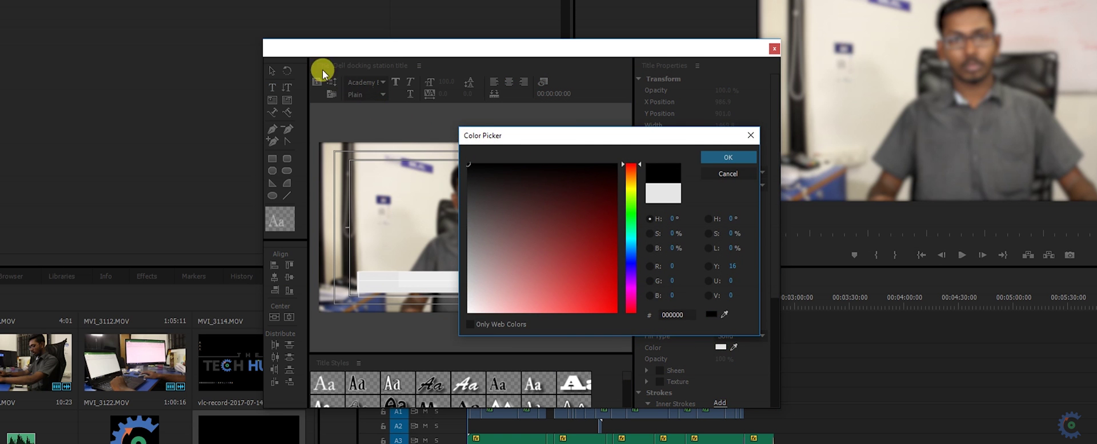
click(726, 158)
click(555, 277)
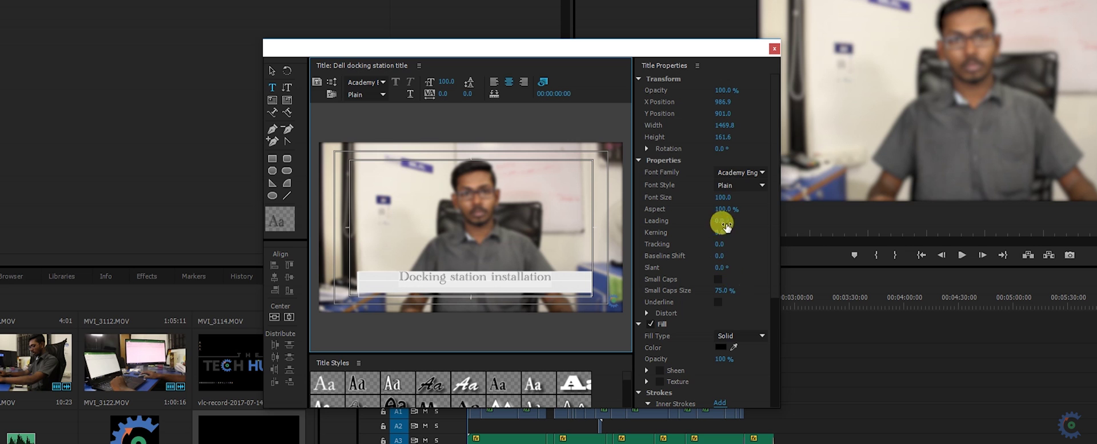
click(370, 83)
Change the title font to Agency FB Regular.
key(Down)
key(Down)
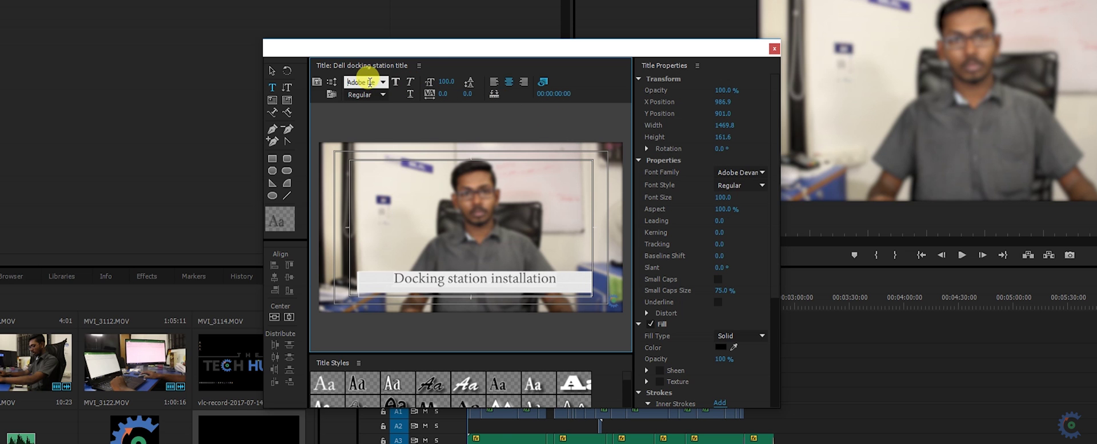
key(Down)
key(Down)
key(Down)
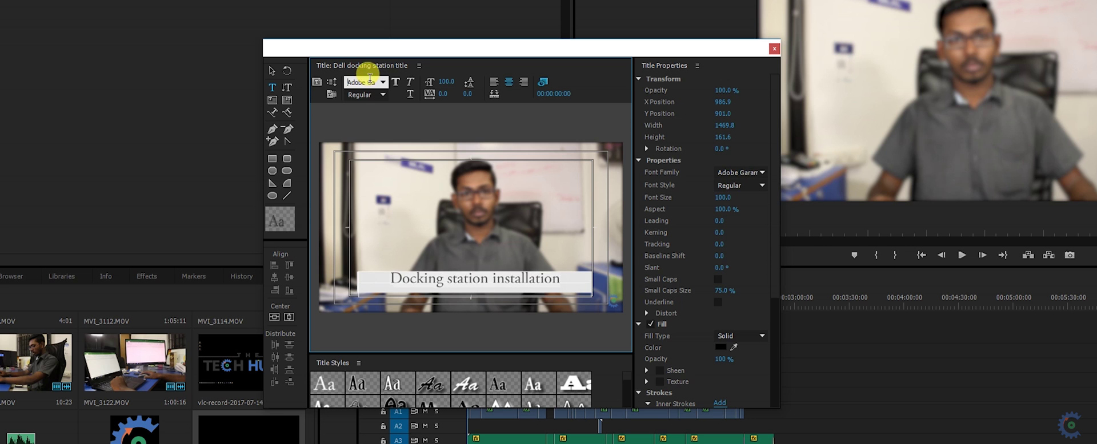
text(Agency F)
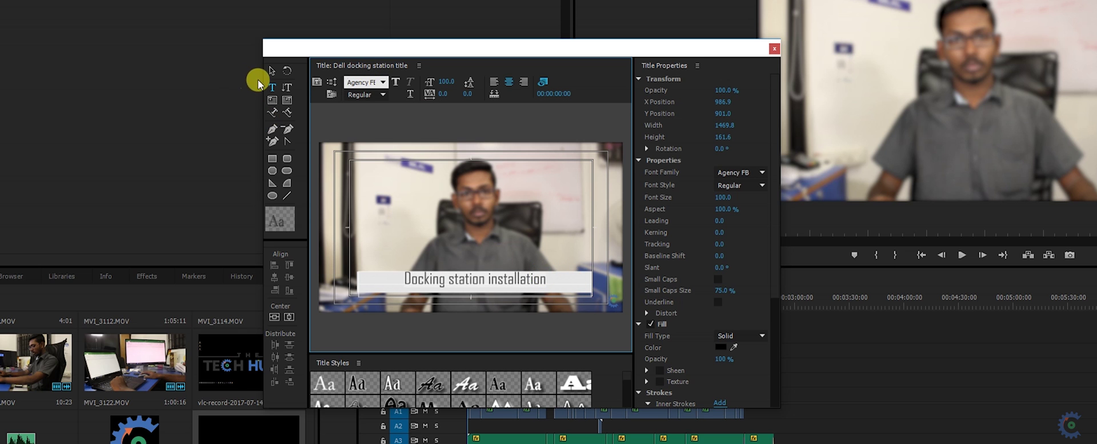
Nudge the text slightly lower and narrow the white bar to 942.5 × 134.6.
click(272, 71)
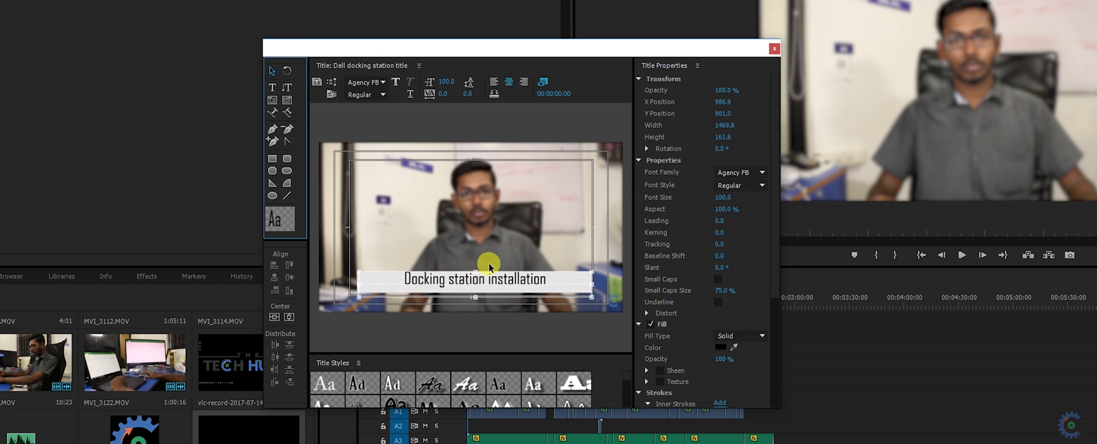
click(502, 282)
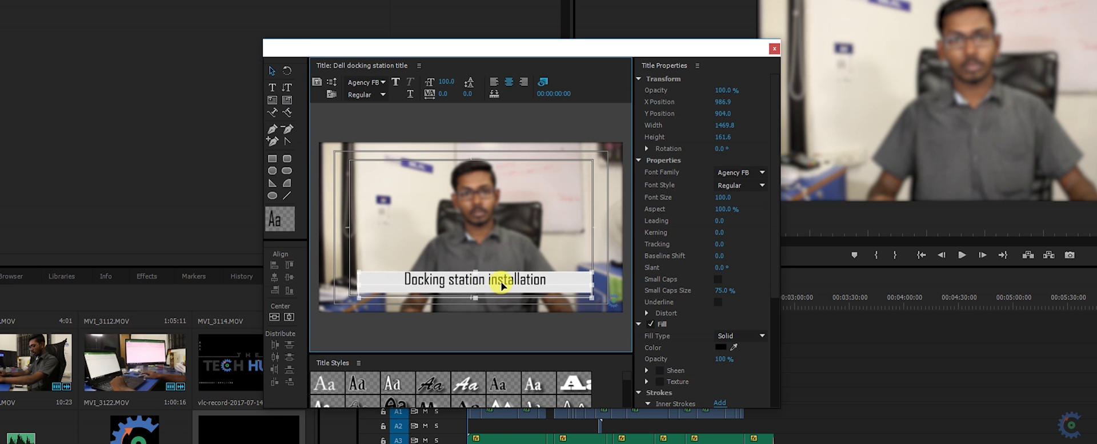
drag(502, 286, 502, 289)
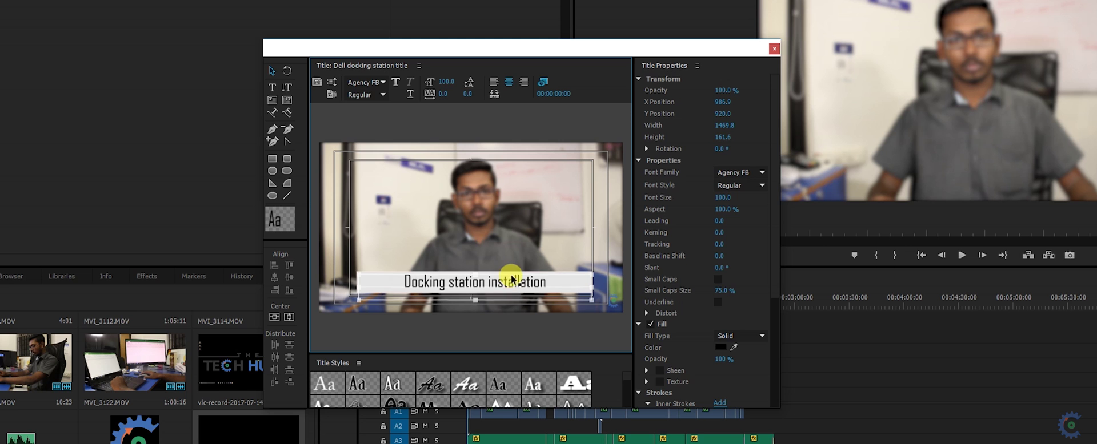
click(612, 246)
click(591, 280)
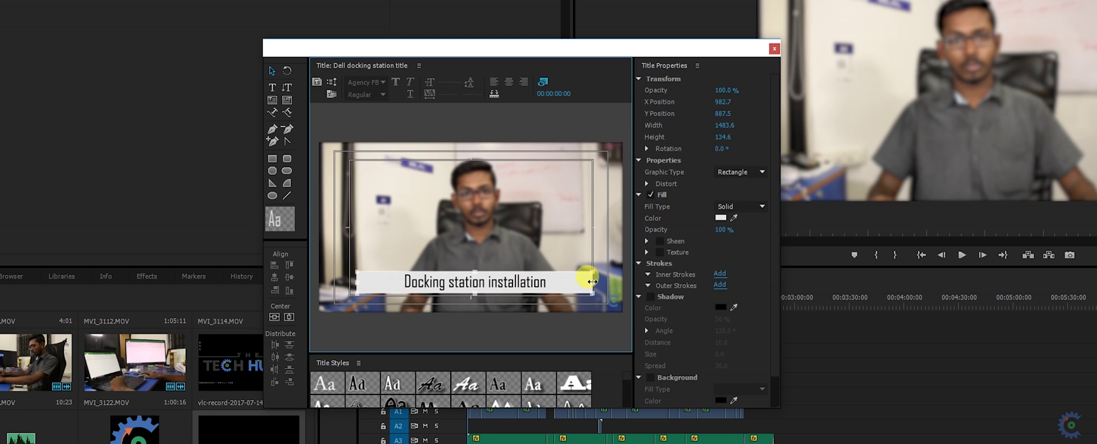
drag(592, 280, 547, 281)
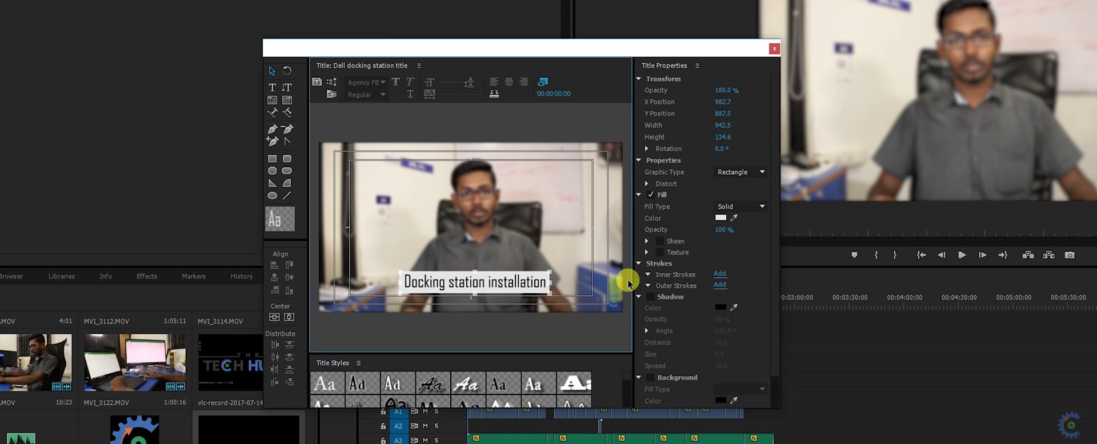
click(526, 165)
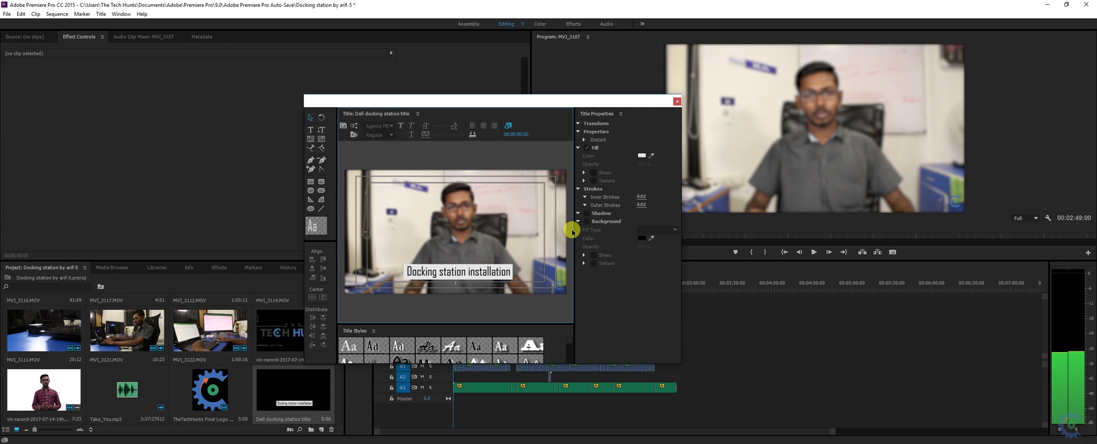
Place the Dell docking station title on V2 at 00:00 of the MVI_3107 sequence and preview it.
click(677, 102)
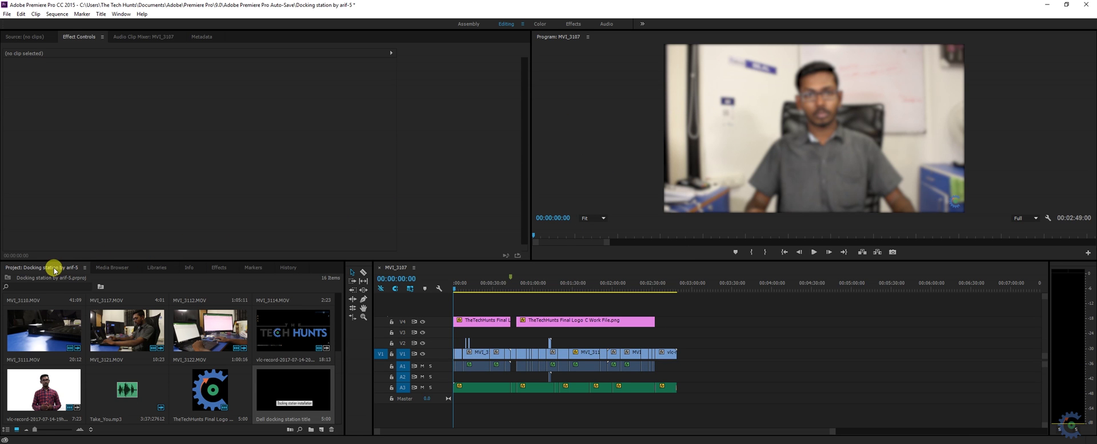
click(109, 268)
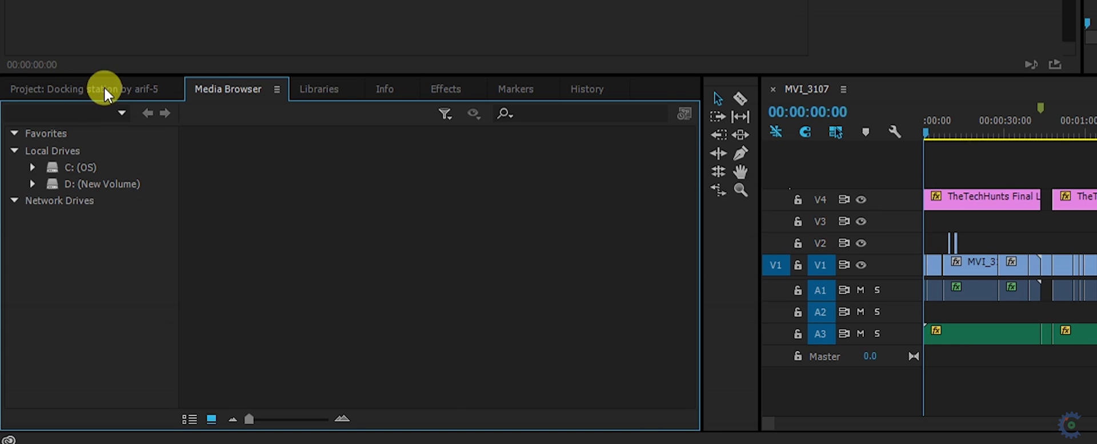
click(104, 87)
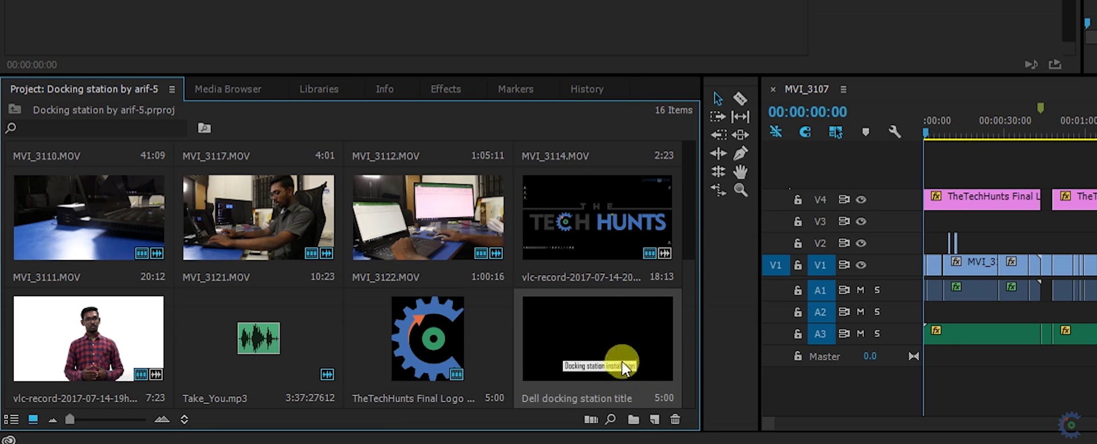
drag(613, 343, 929, 243)
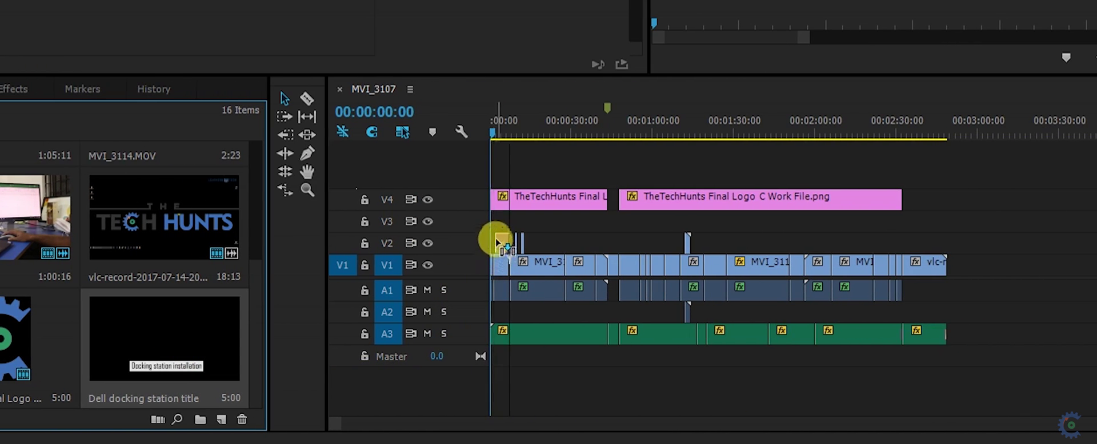
drag(496, 243, 486, 245)
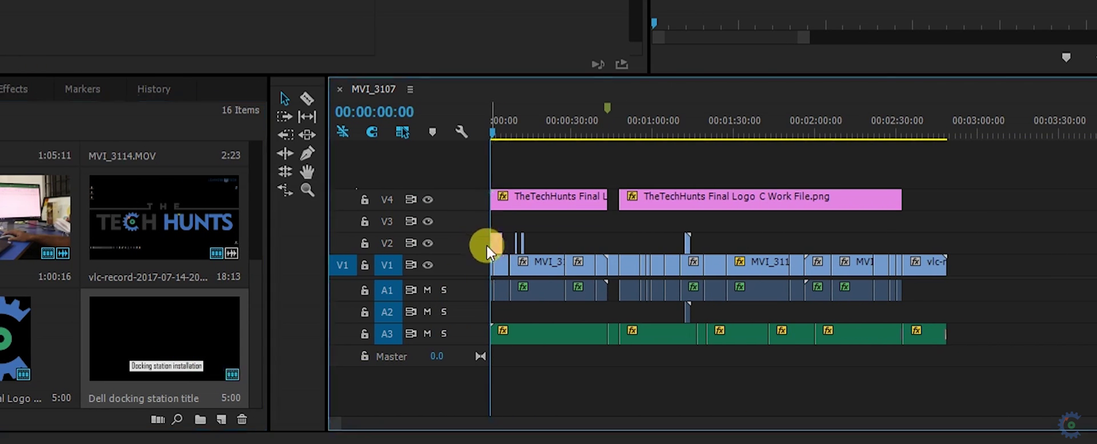
key(space)
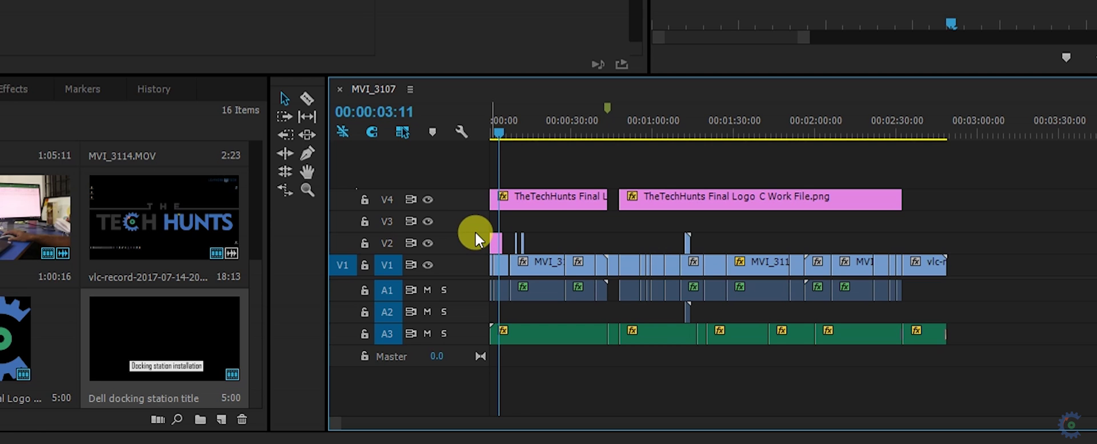
Scale the title clip to 89.0 and position it at 490.0, 622.0 in the lower left.
double_click(493, 238)
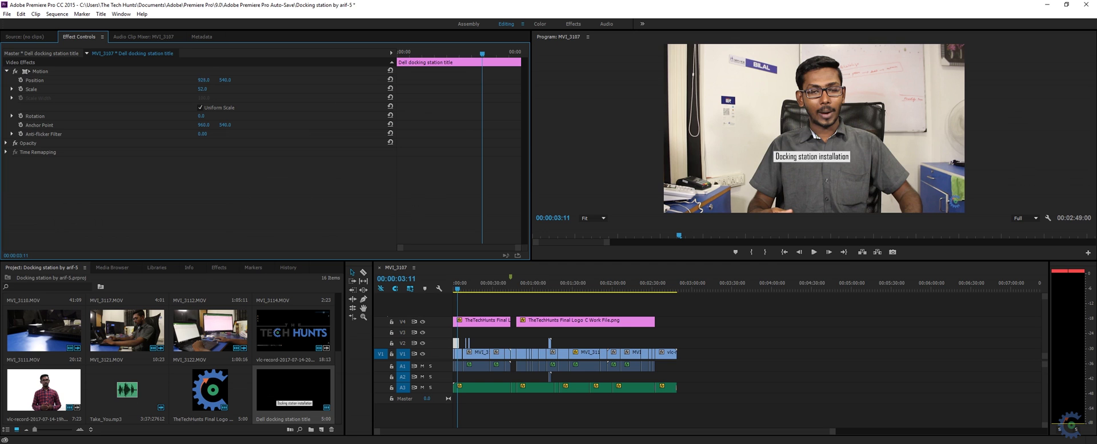
drag(1096, 0, 1019, 0)
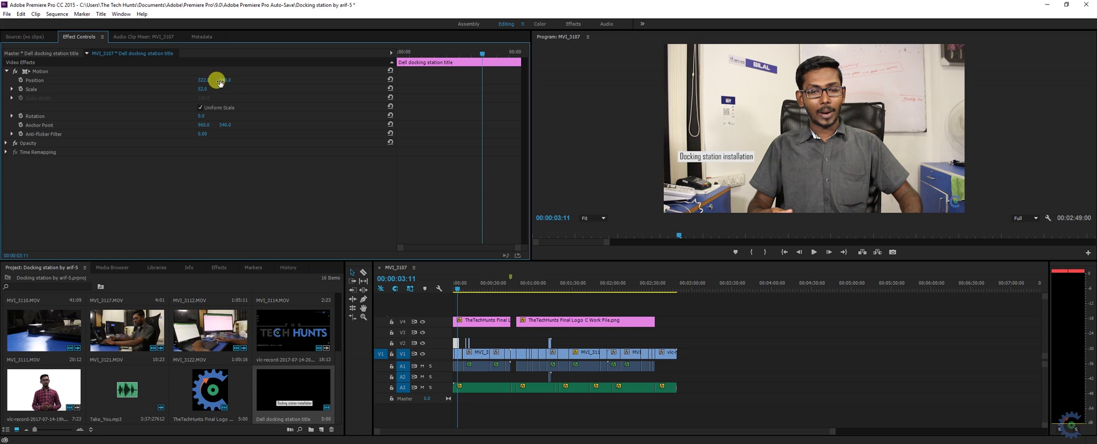
drag(224, 80, 209, 89)
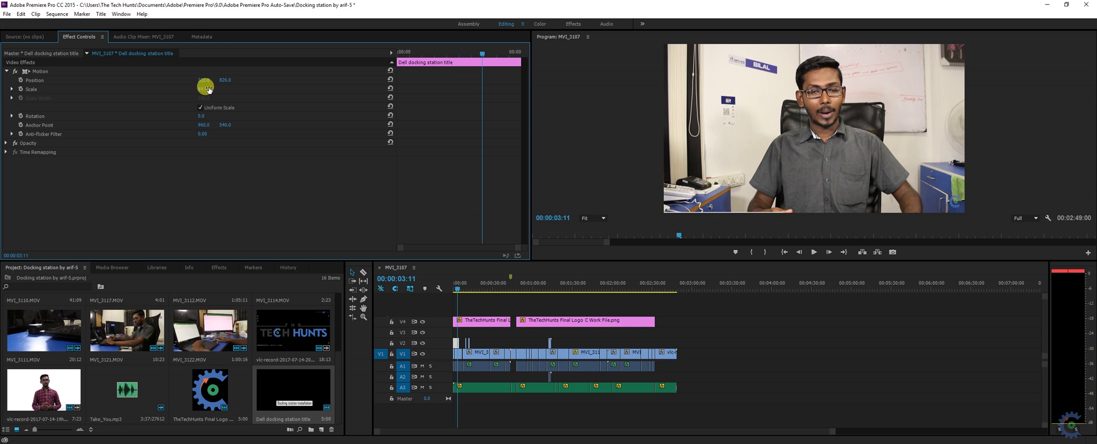
drag(225, 80, 208, 81)
click(454, 284)
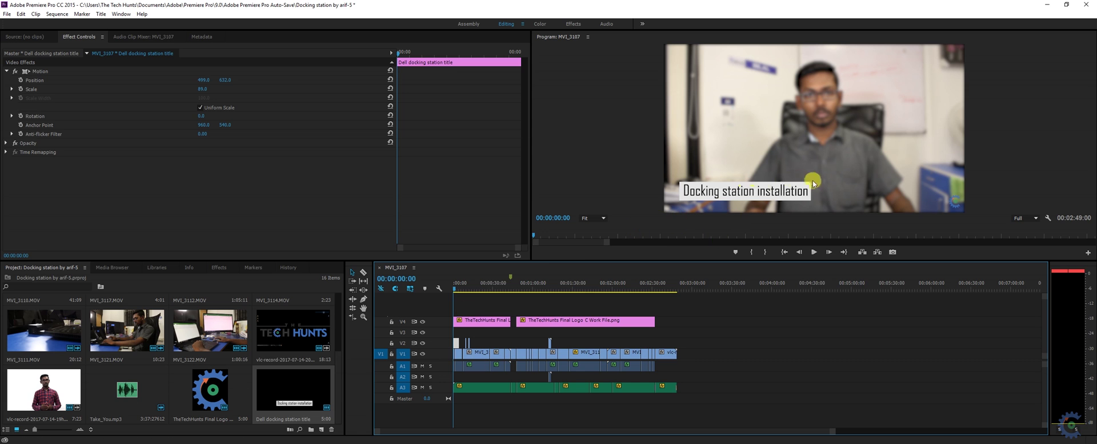
Delete the white rectangle from the Dell docking station title, leaving only the text.
double_click(320, 394)
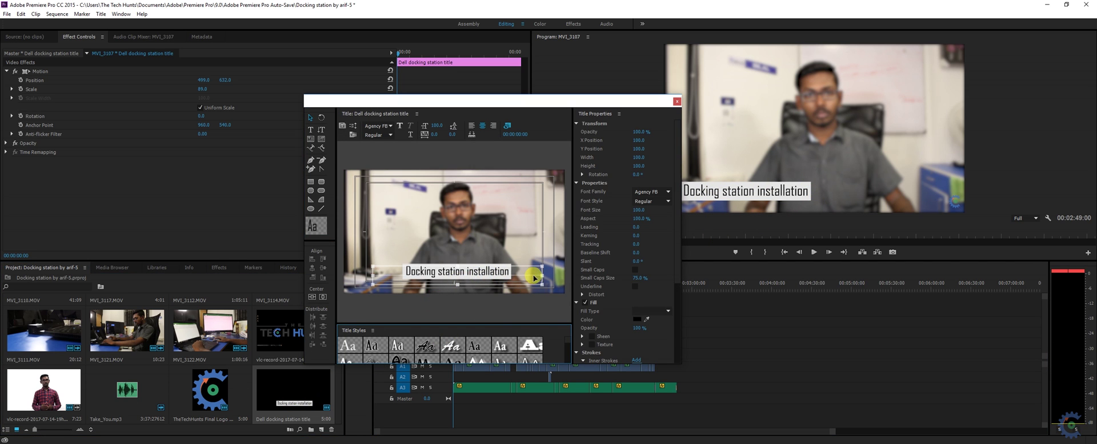
click(507, 278)
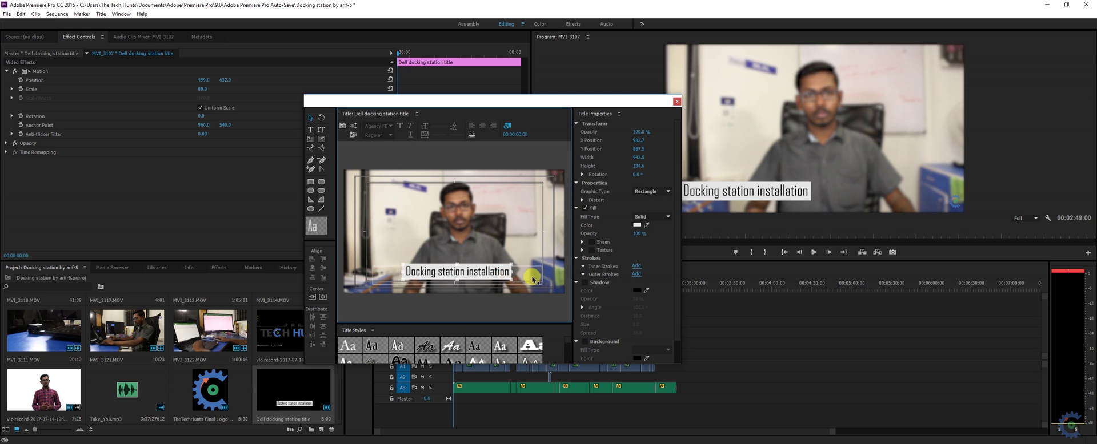
key(Delete)
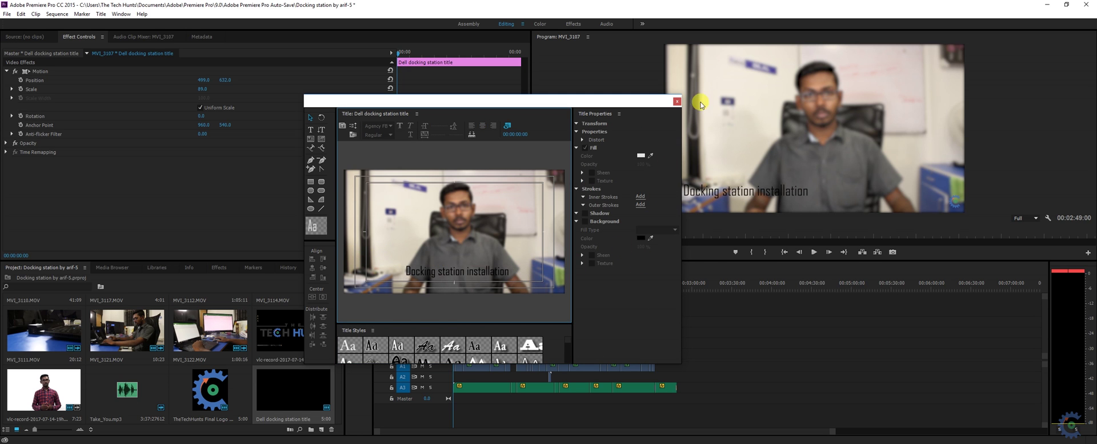
click(676, 103)
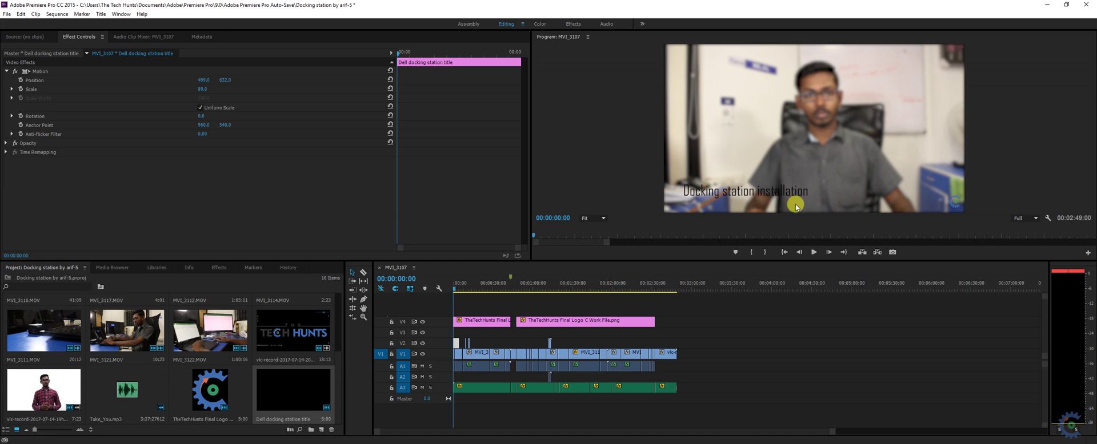